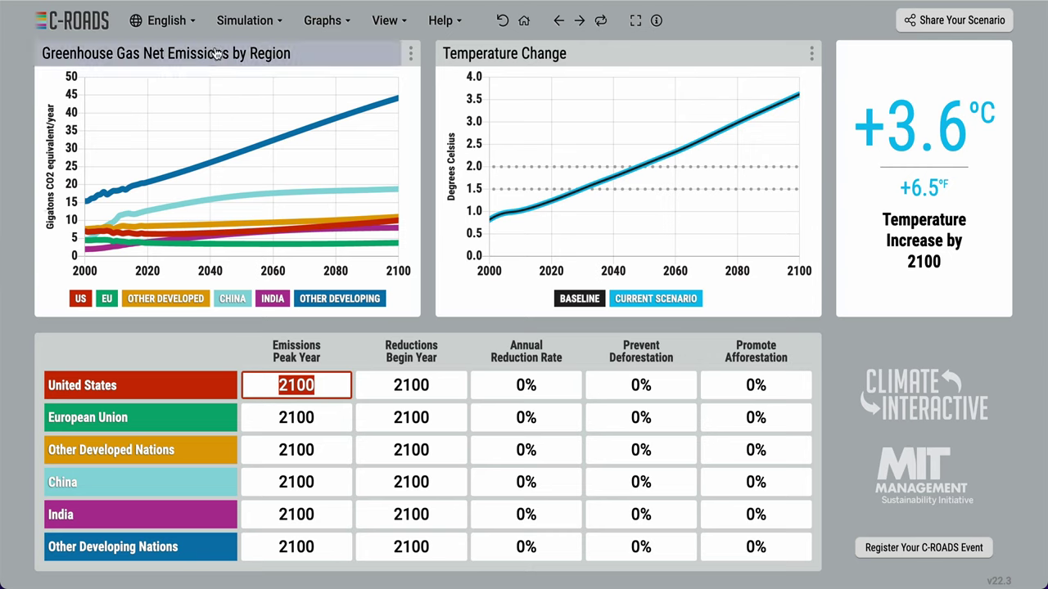
Try the three-region and single global region modes, then return to six regions
click(248, 23)
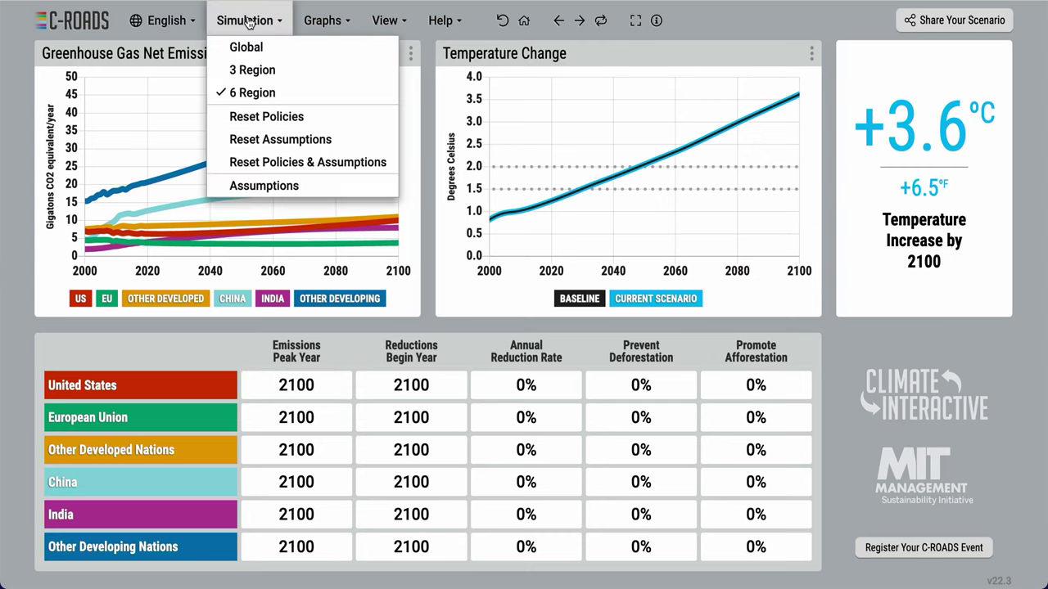
click(248, 71)
click(254, 24)
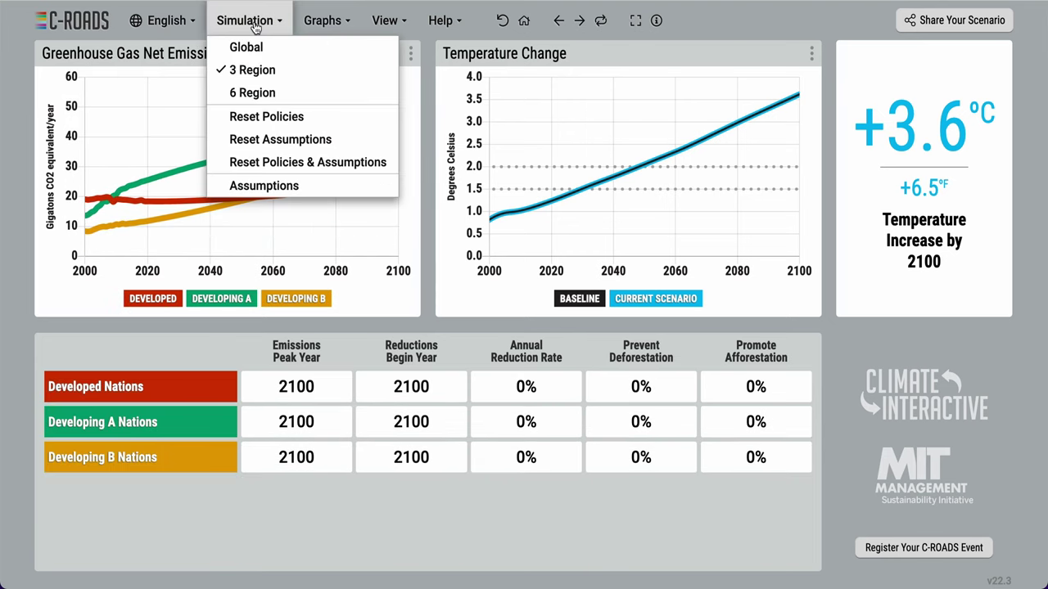
click(249, 46)
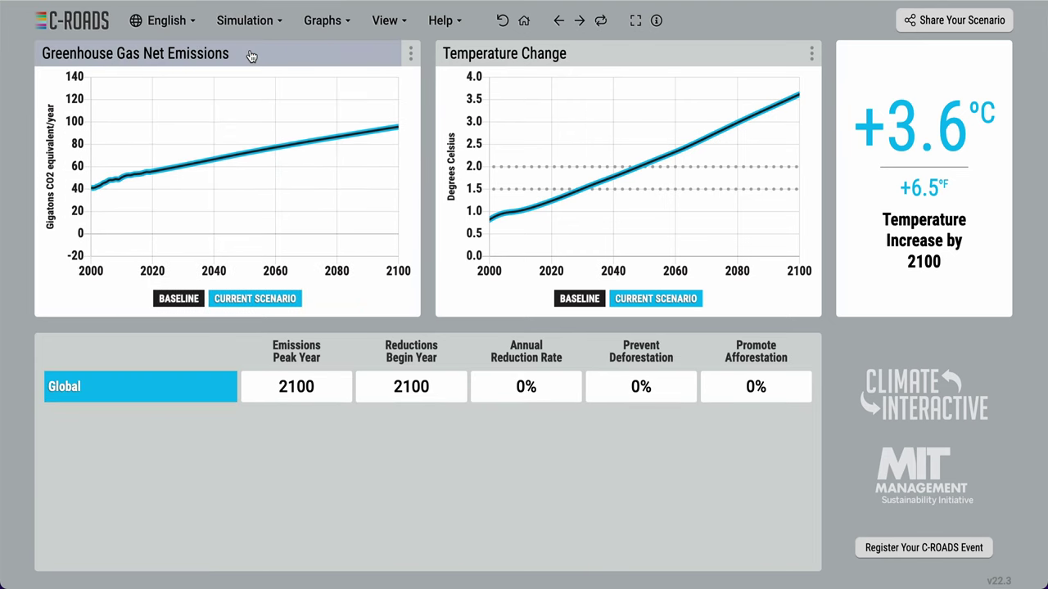
click(250, 23)
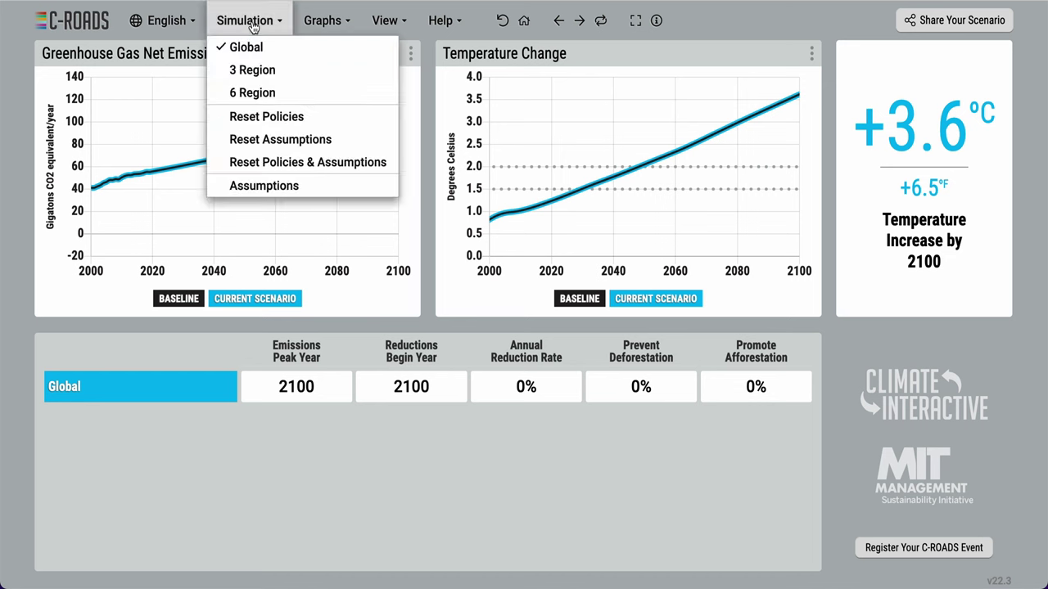
click(250, 94)
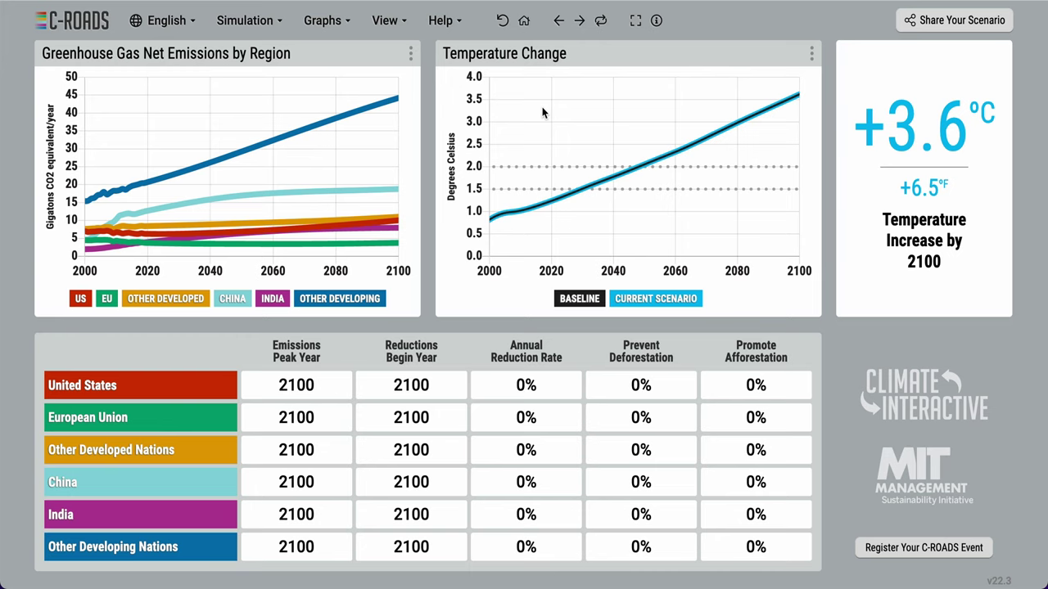
Show Ocean Acidification and Greenhouse Gas Net Emissions in the charts, then restore the default graphs
click(533, 53)
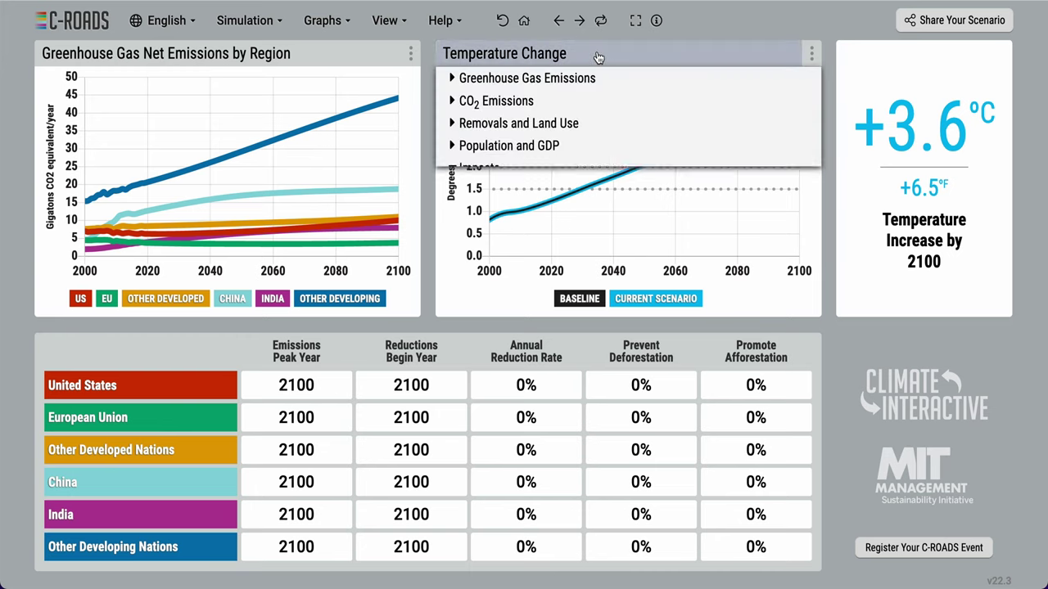
click(505, 315)
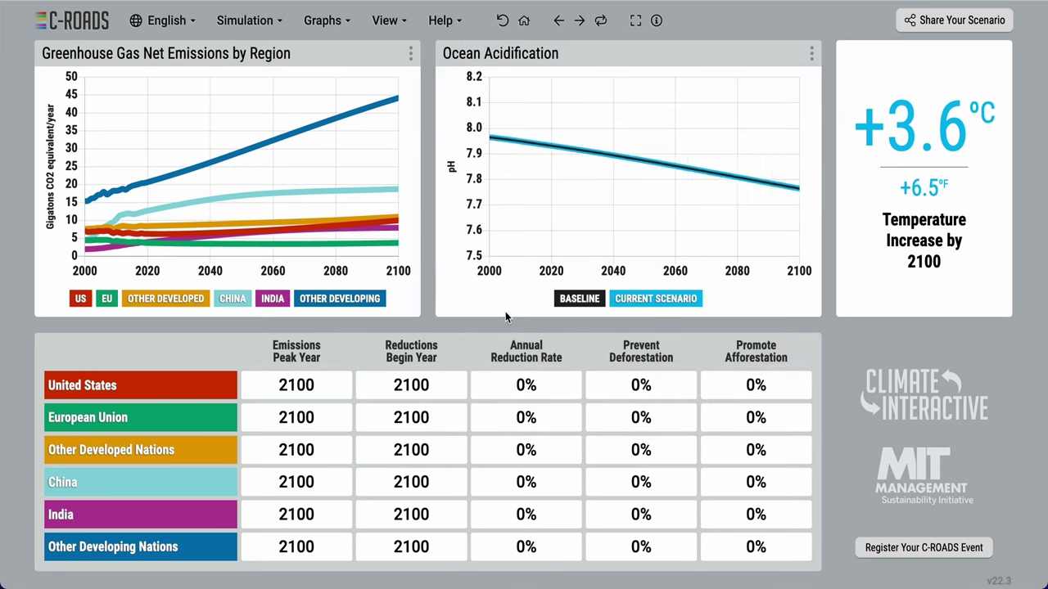
click(335, 31)
mouse_move(376, 92)
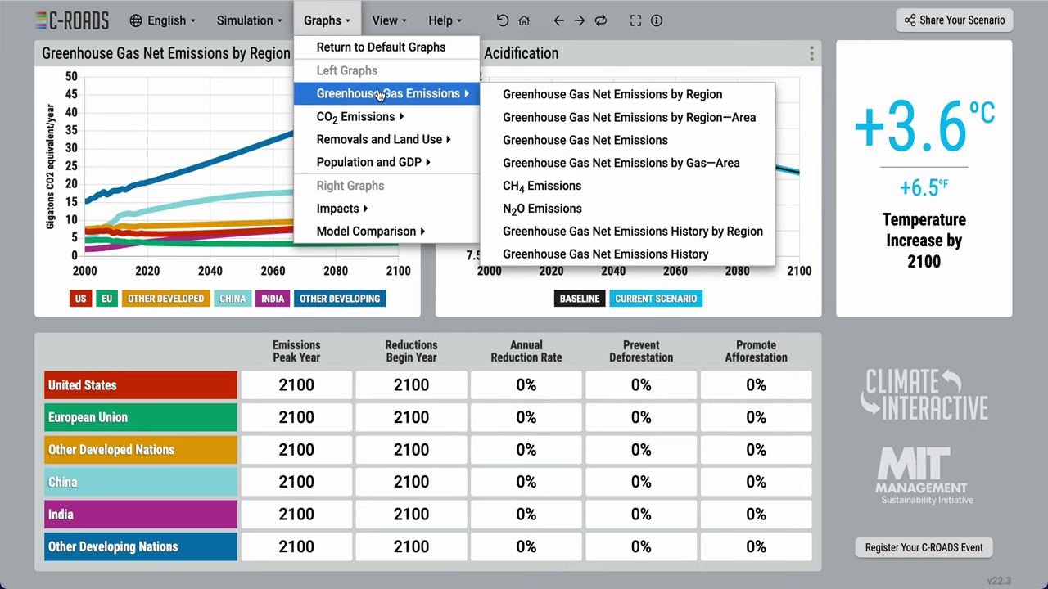
click(537, 141)
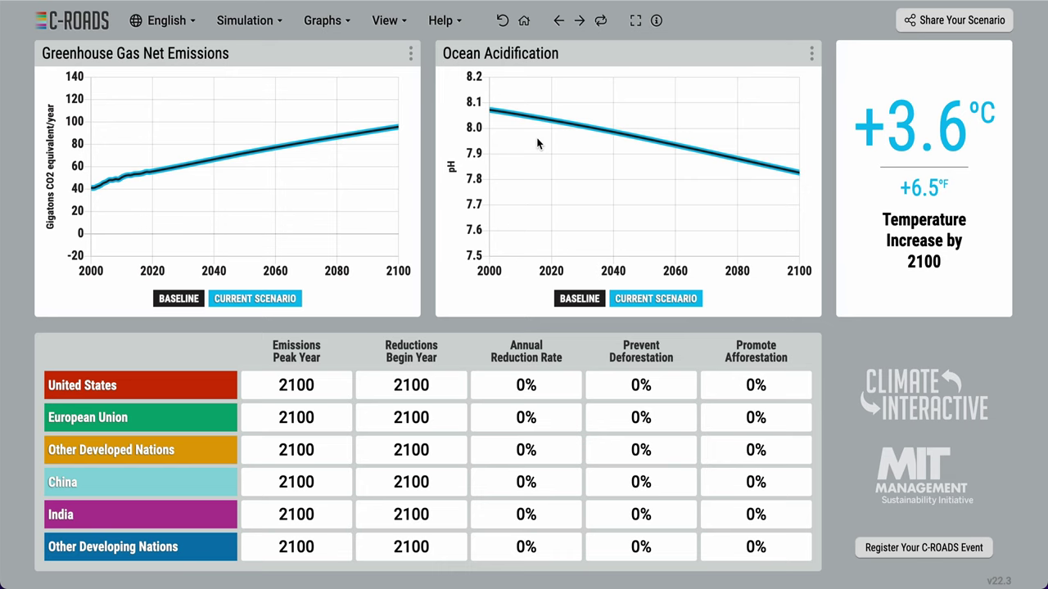
click(524, 22)
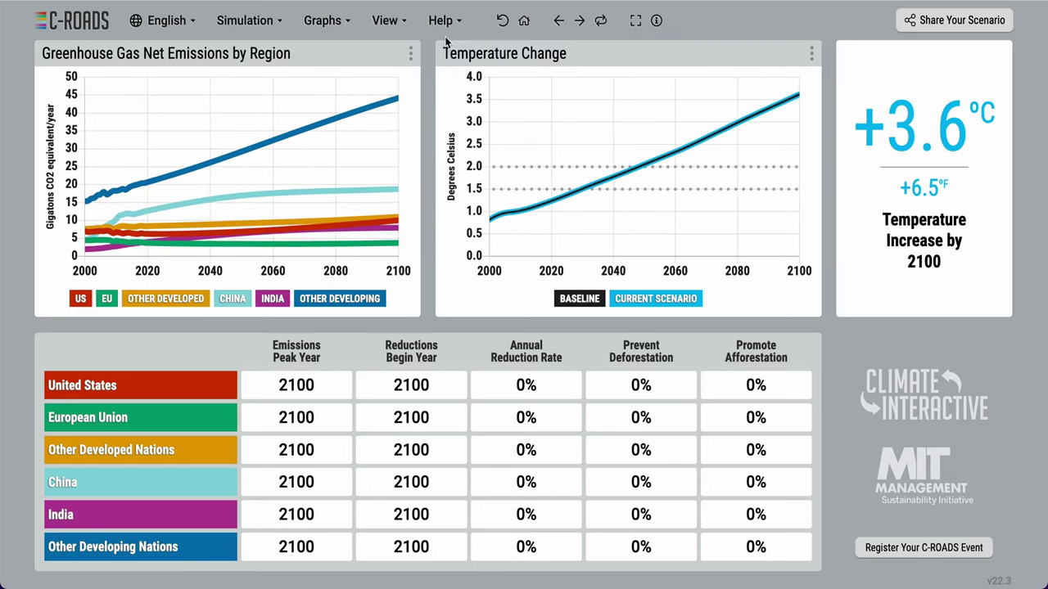
click(330, 26)
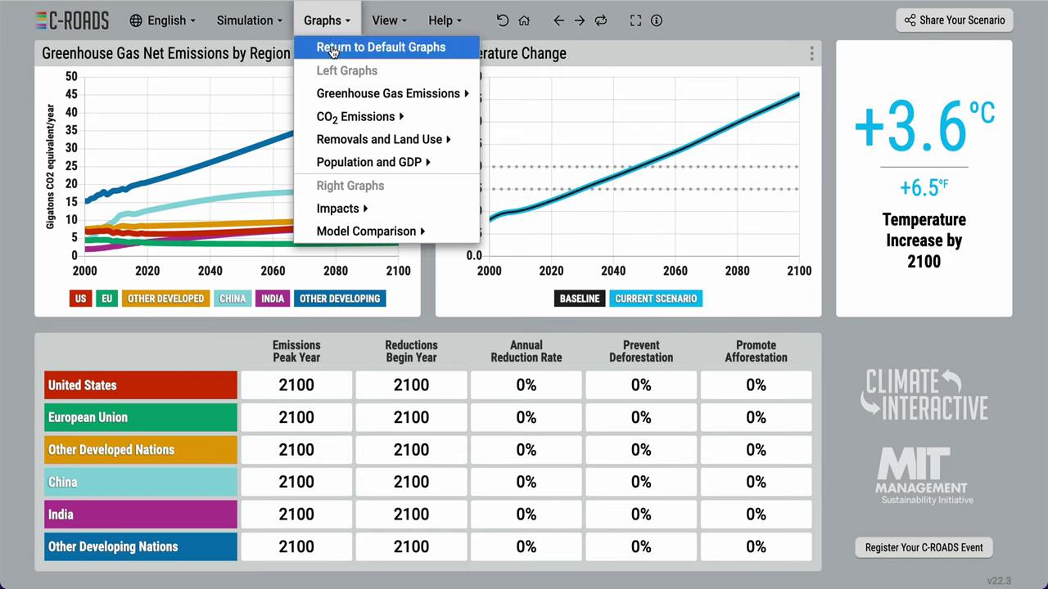
click(333, 49)
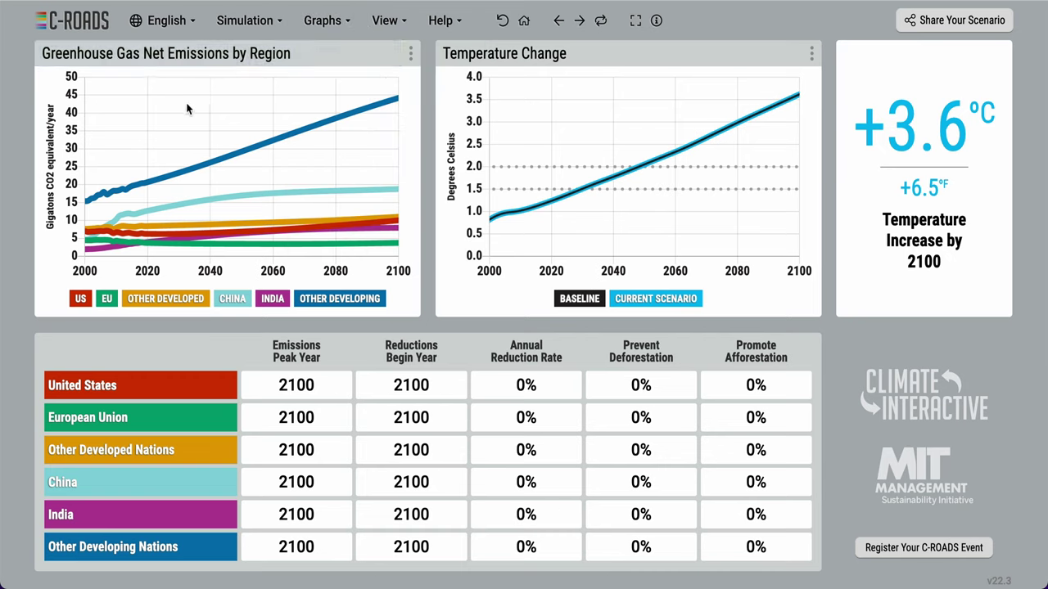
click(411, 53)
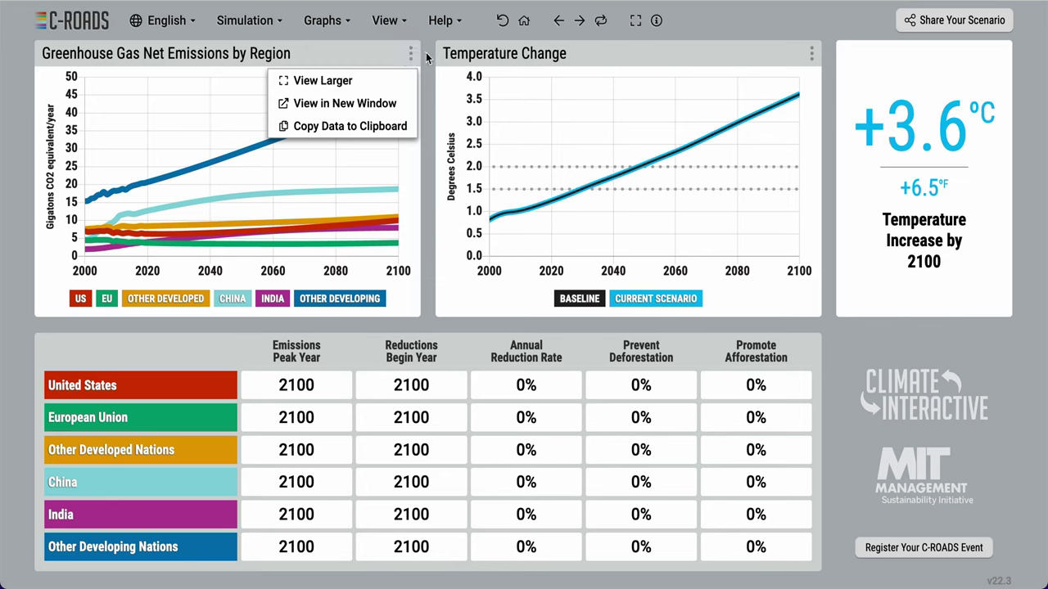
click(425, 52)
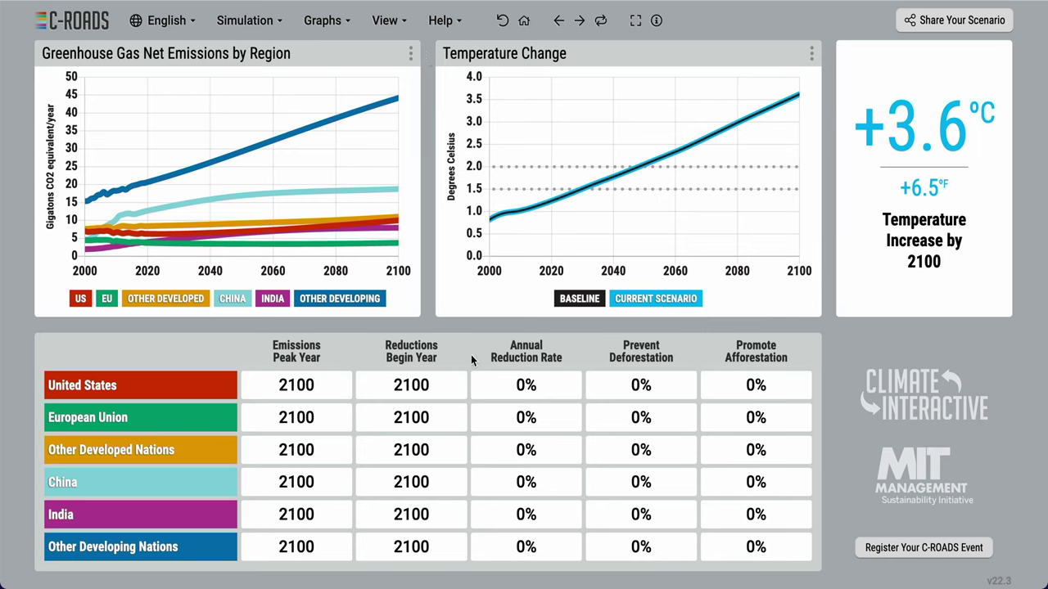
Give Other Developing Nations a 2040 emissions peak, reductions from 2050, at 3% yearly
click(309, 548)
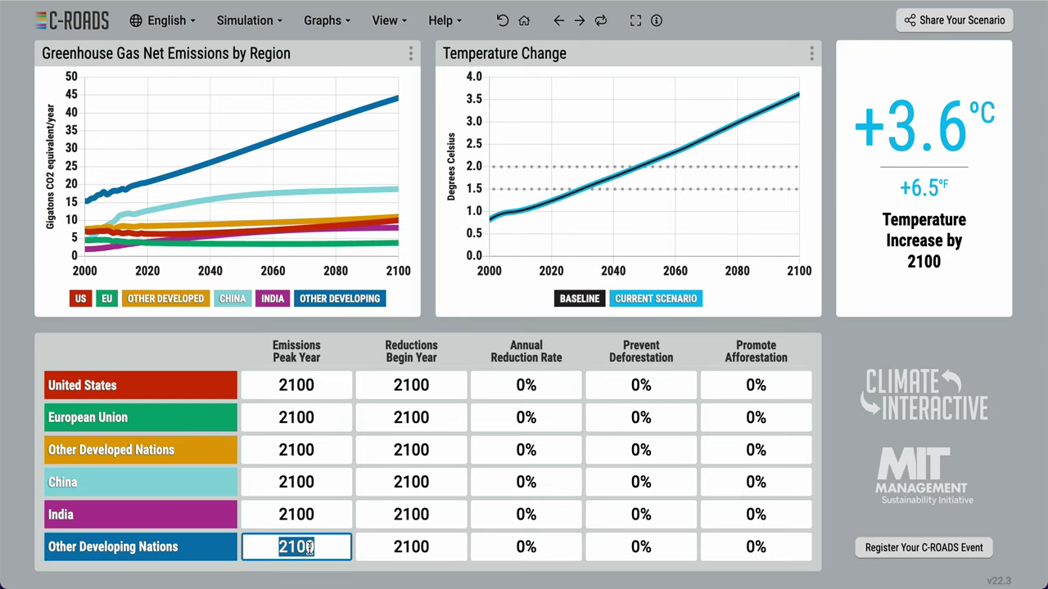
text(2040)
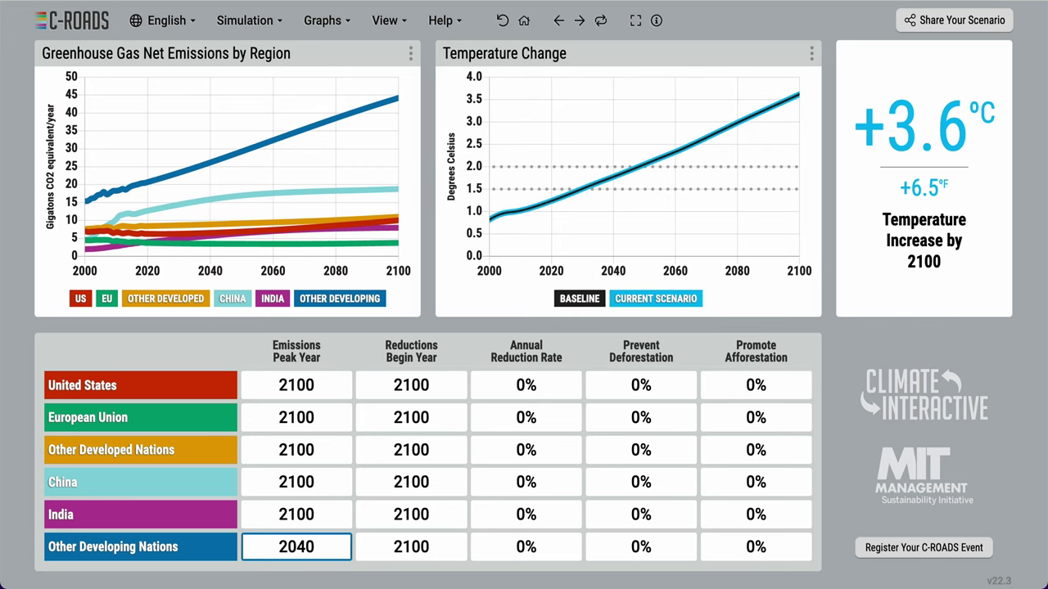
key(Tab)
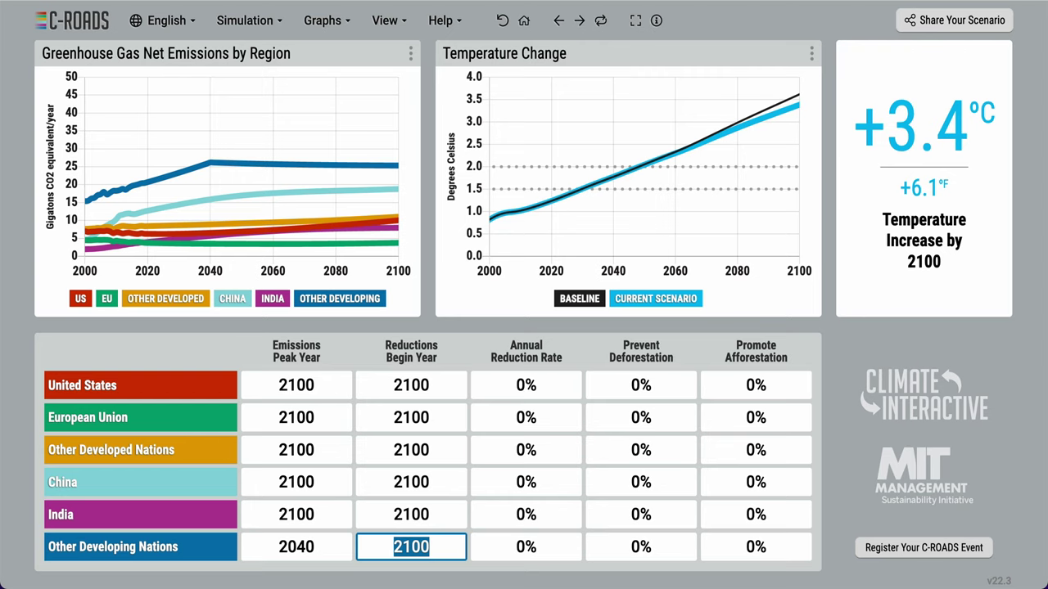
text(20)
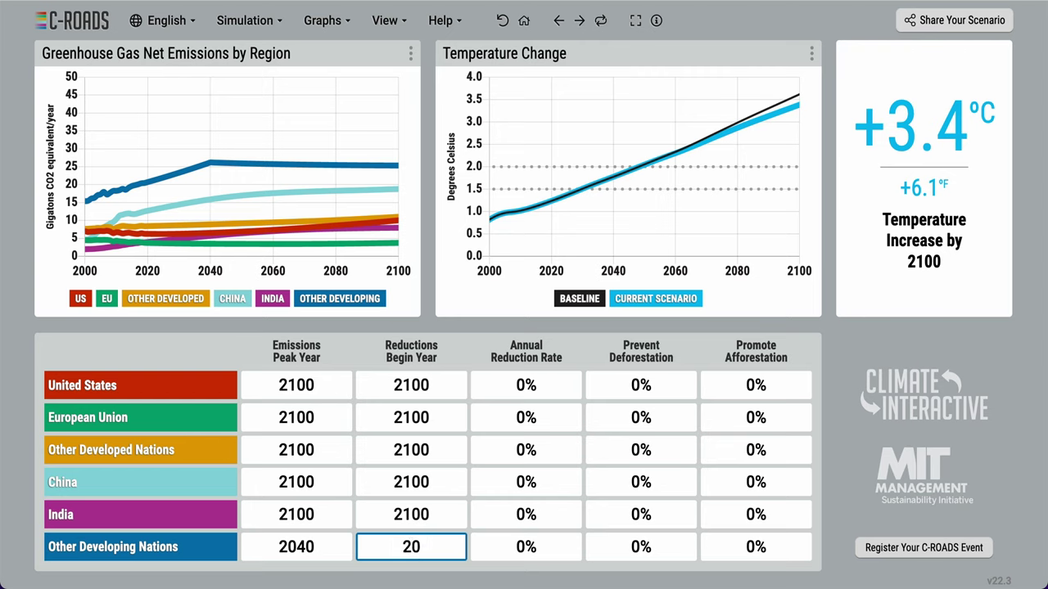
text(50)
key(Tab)
text(3)
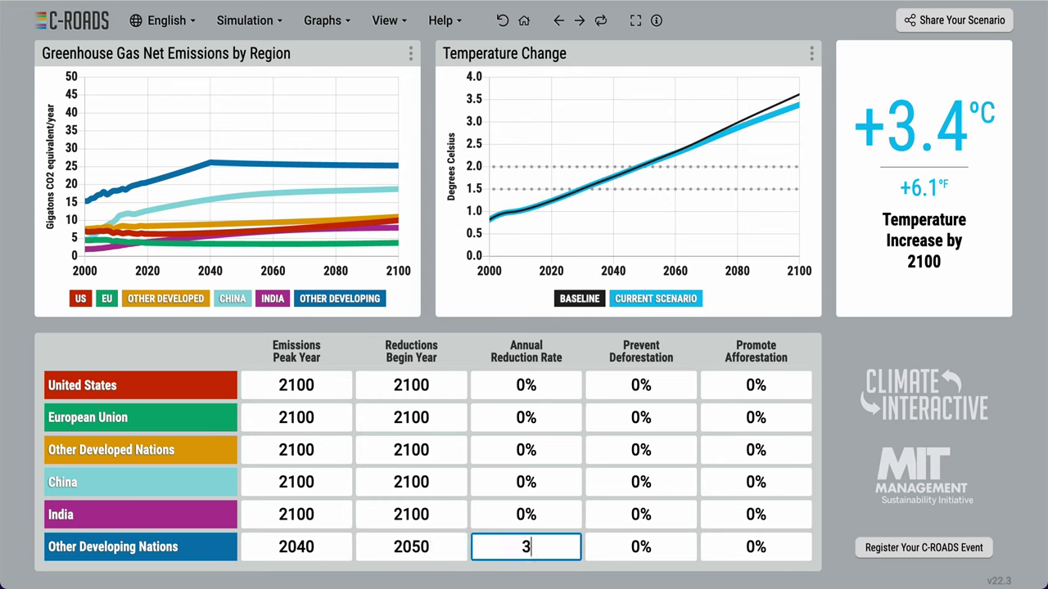
key(Tab)
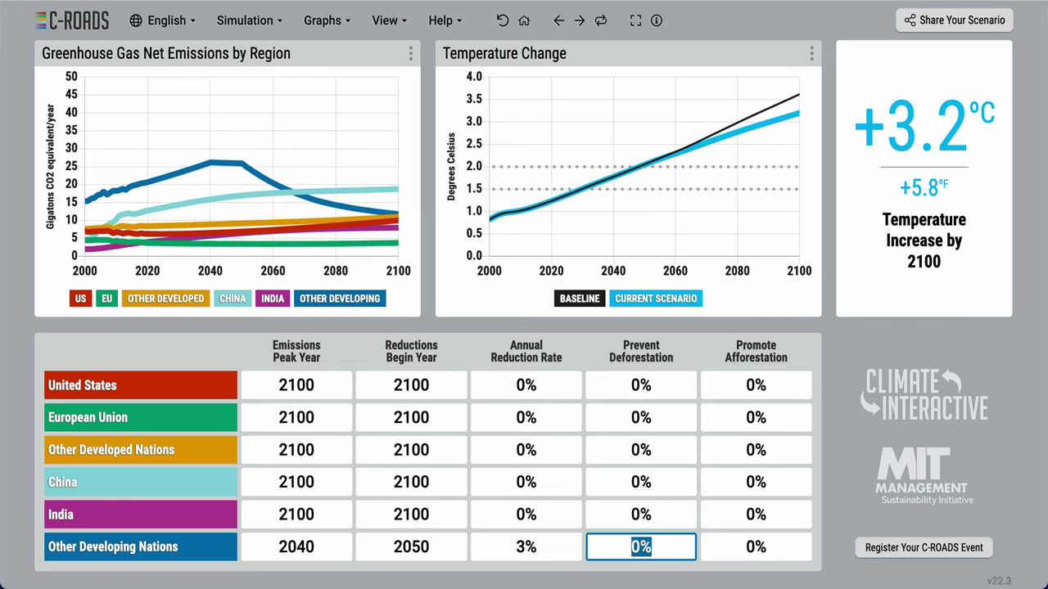
Enter 50% deforestation prevention and 50% afforestation for Other Developing Nations
text(50)
key(Tab)
text(50)
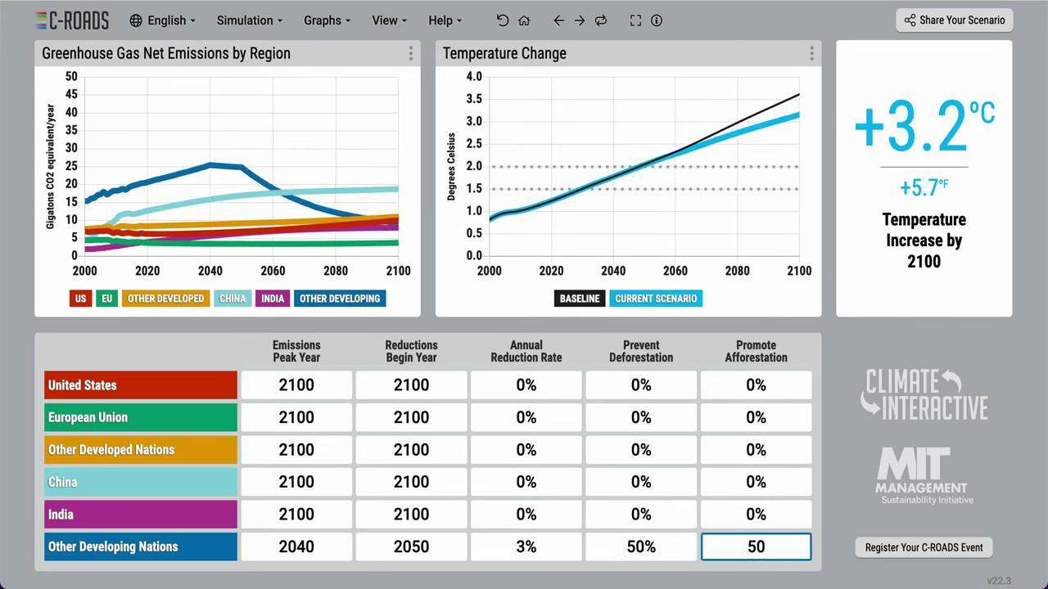
key(Tab)
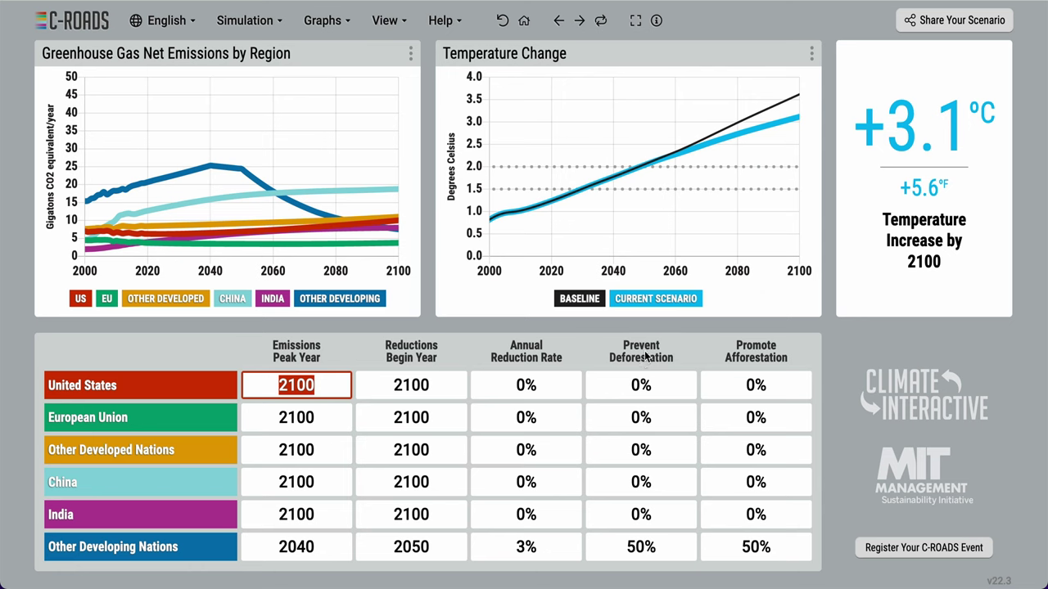
Enter 2030 in India's Emissions Peak Year cell
mouse_move(644, 358)
mouse_move(760, 360)
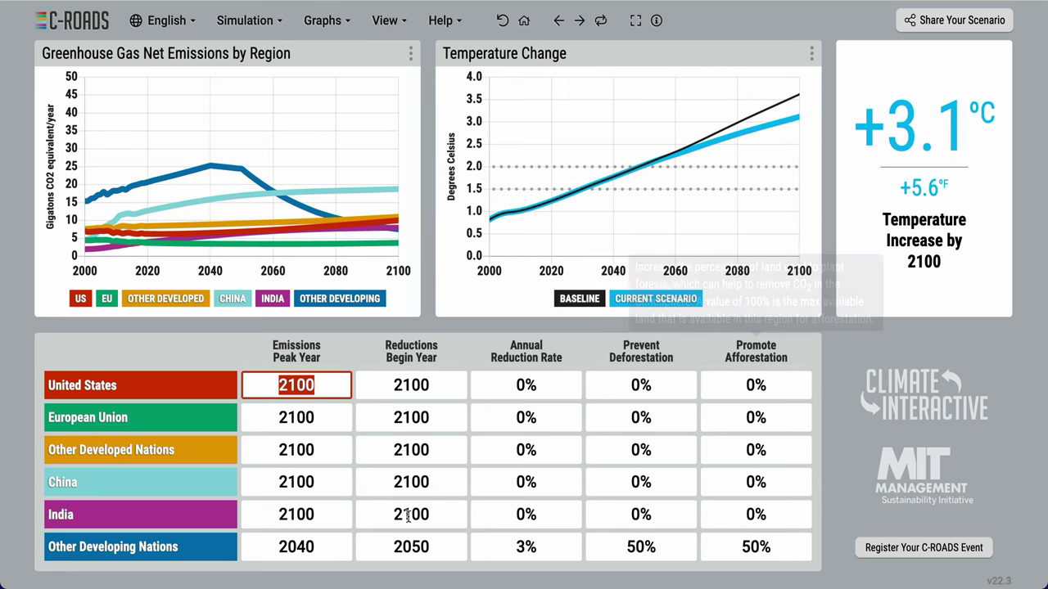
click(293, 514)
text(2030)
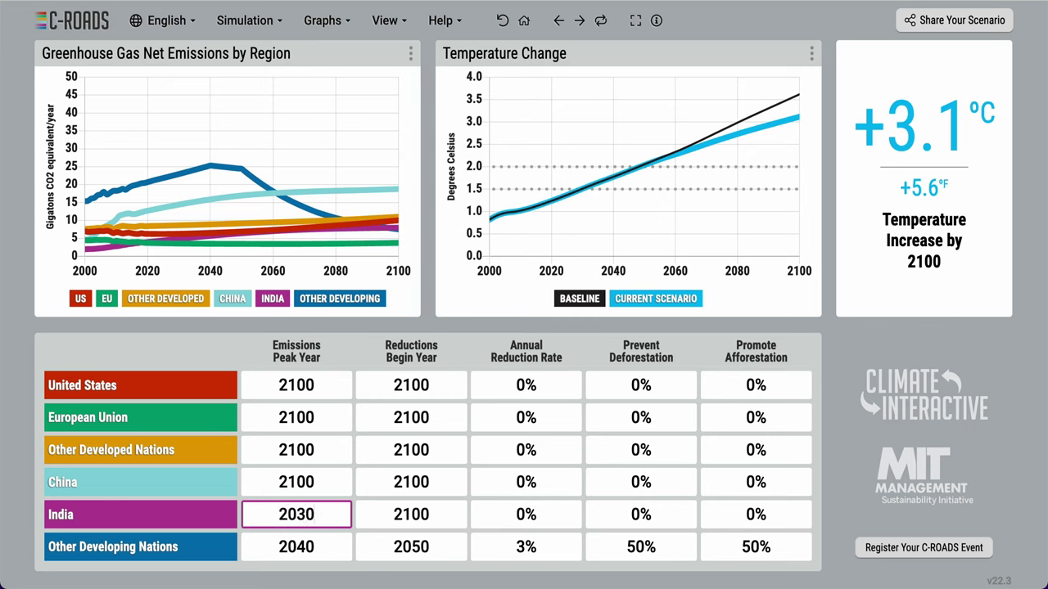
key(Tab)
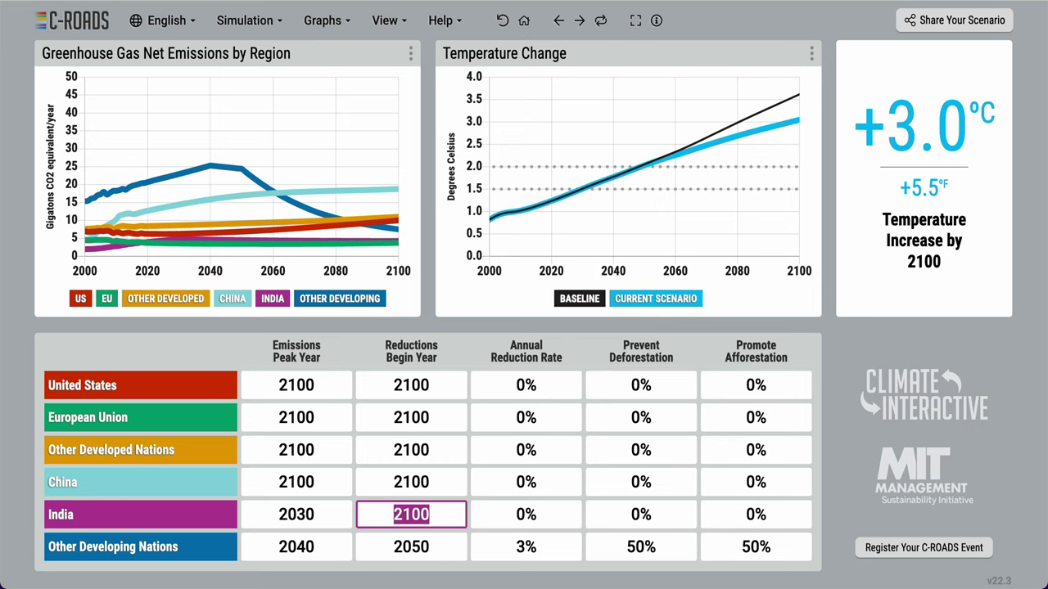
Review the model assumptions panel, then use Simulation > Reset Policies to clear all regional policies
click(248, 24)
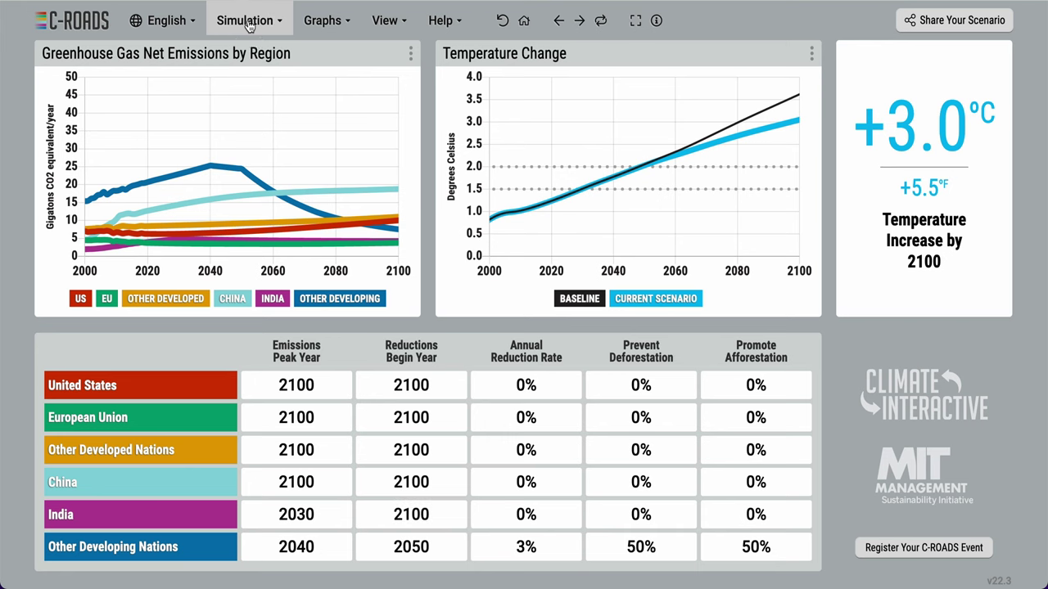
click(250, 194)
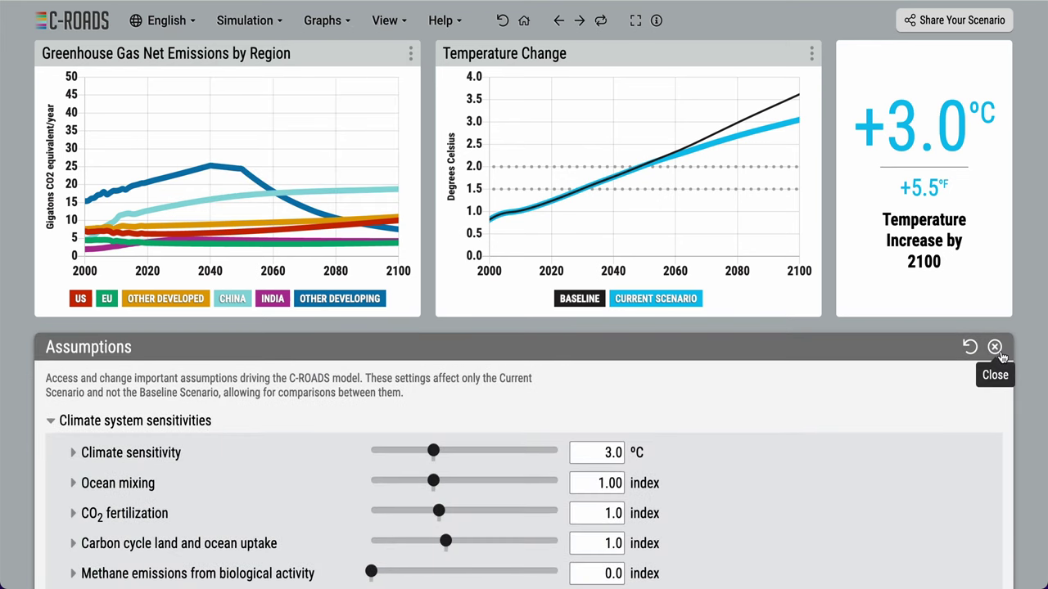
click(995, 348)
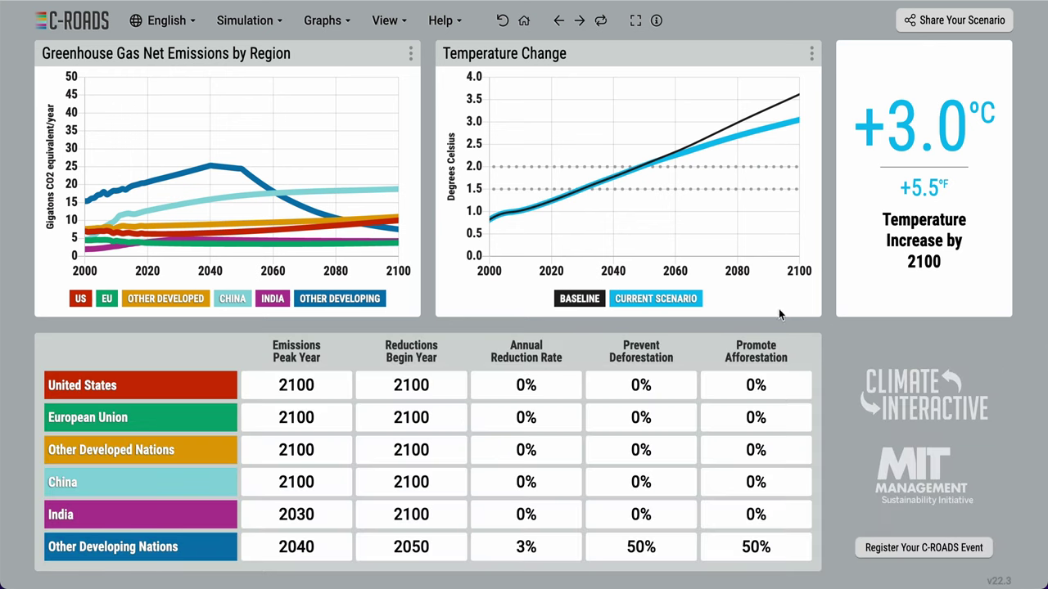
click(253, 22)
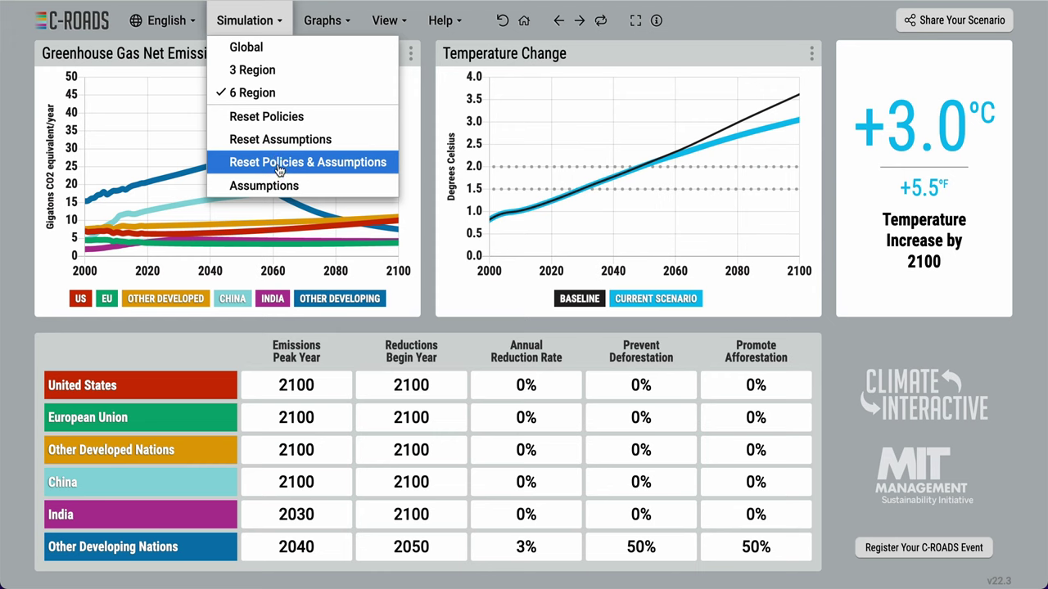
click(503, 22)
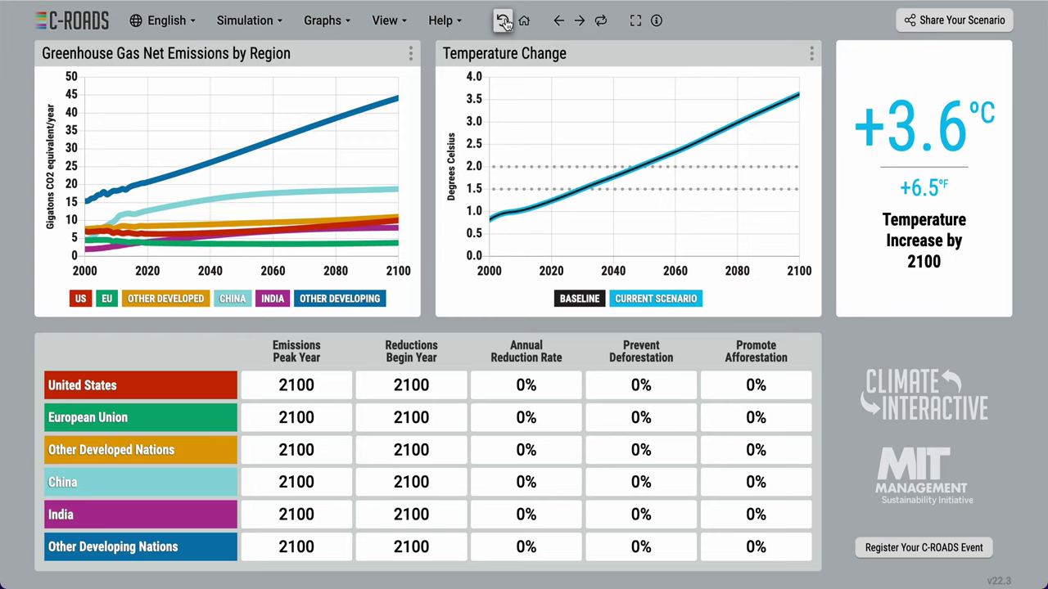
click(166, 25)
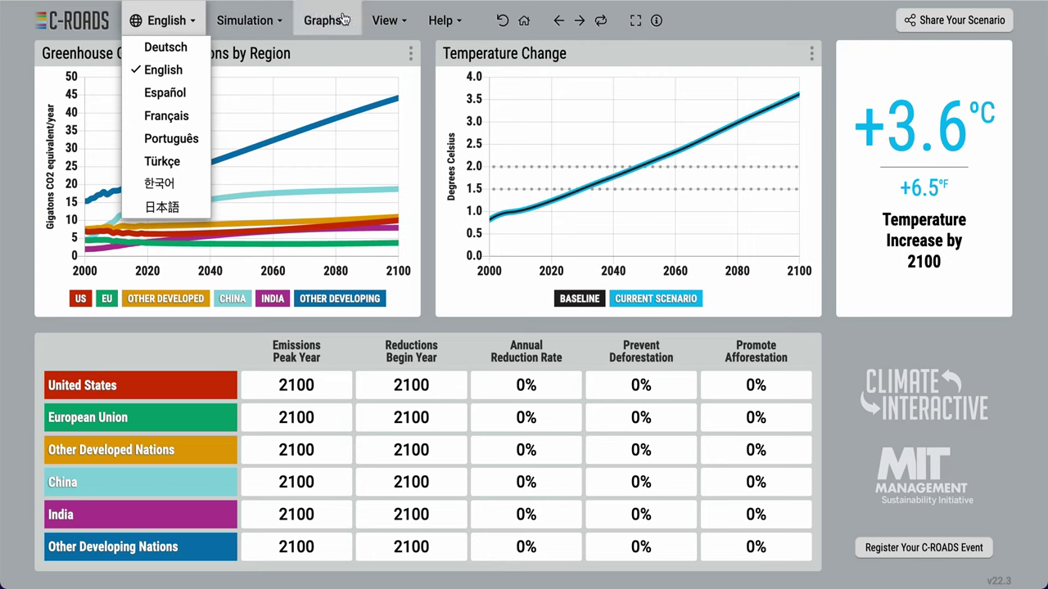
click(393, 26)
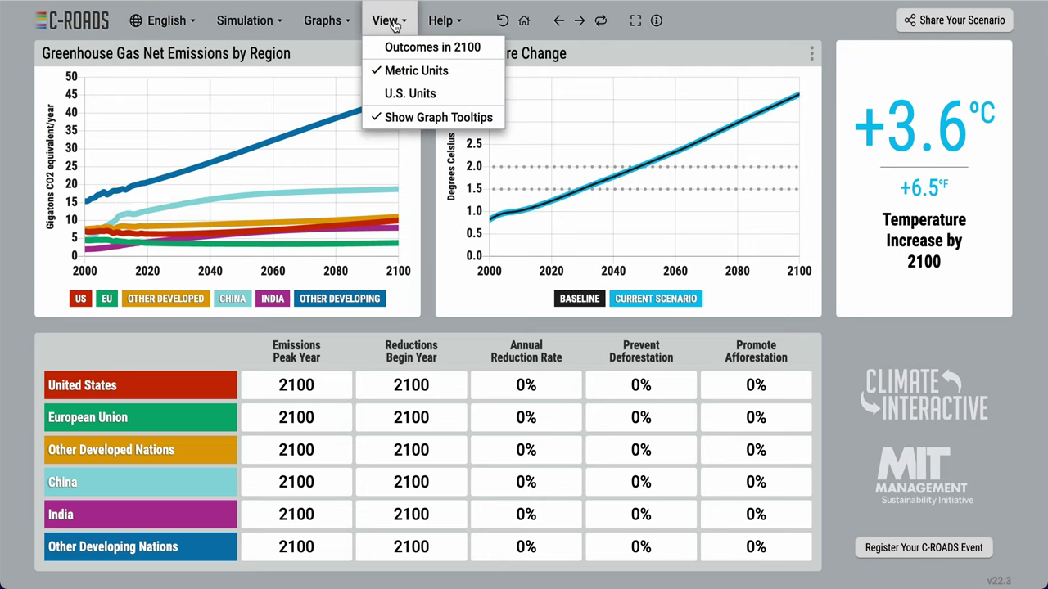
click(445, 23)
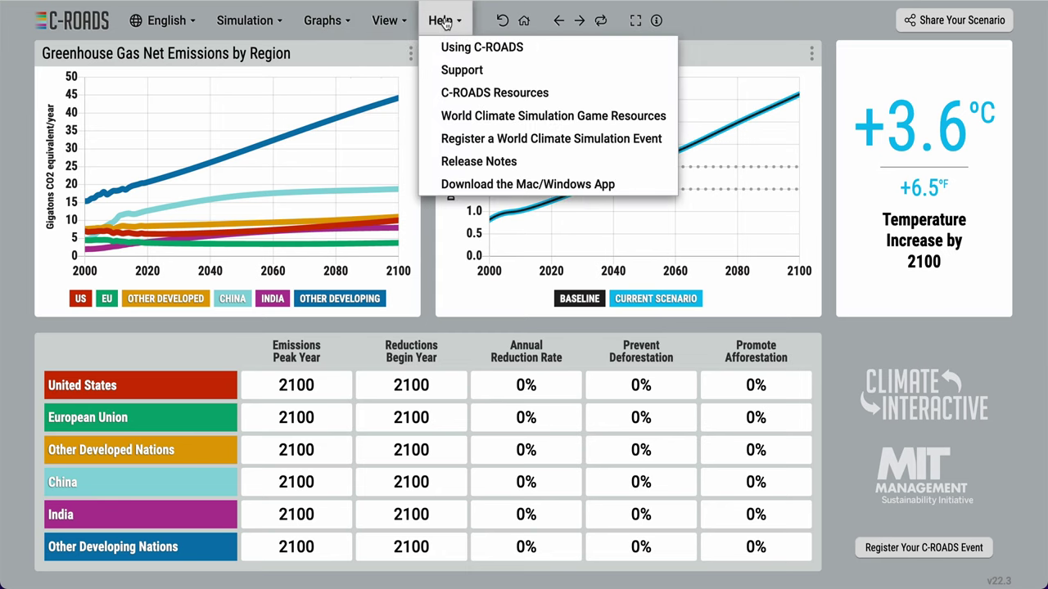
click(445, 23)
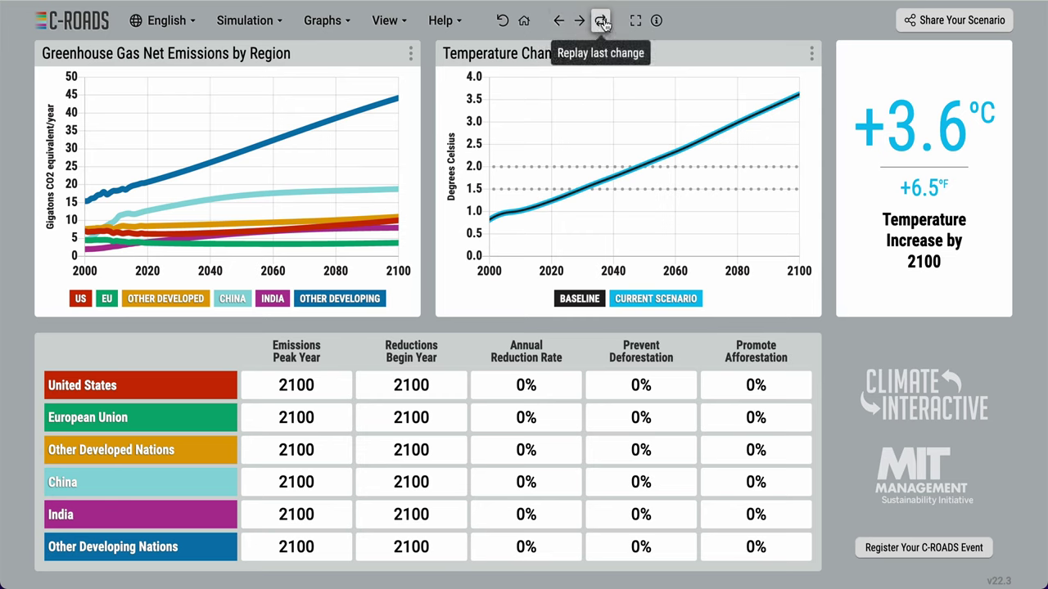
click(656, 22)
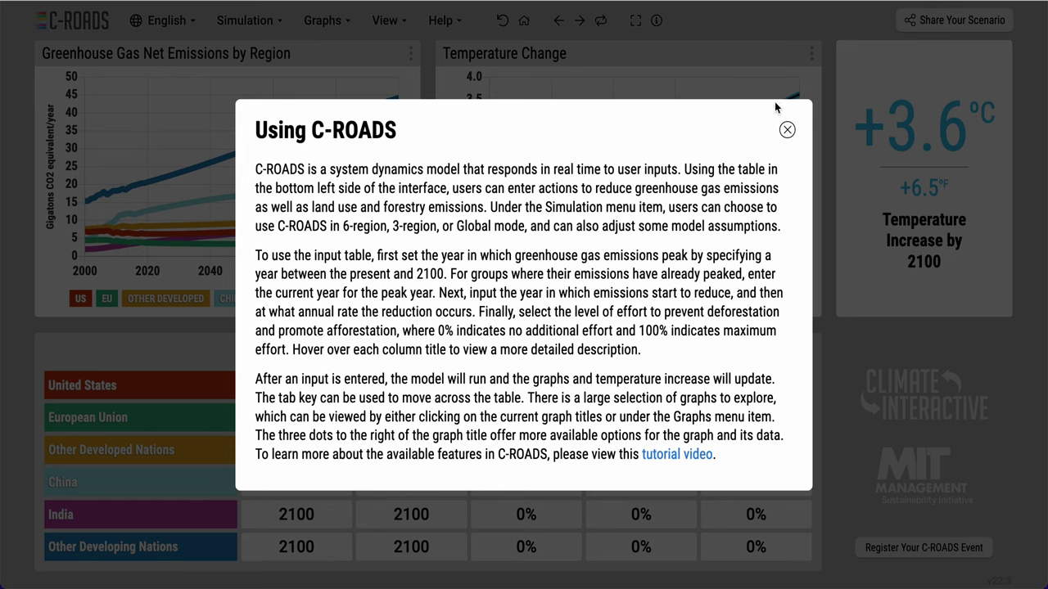
click(786, 130)
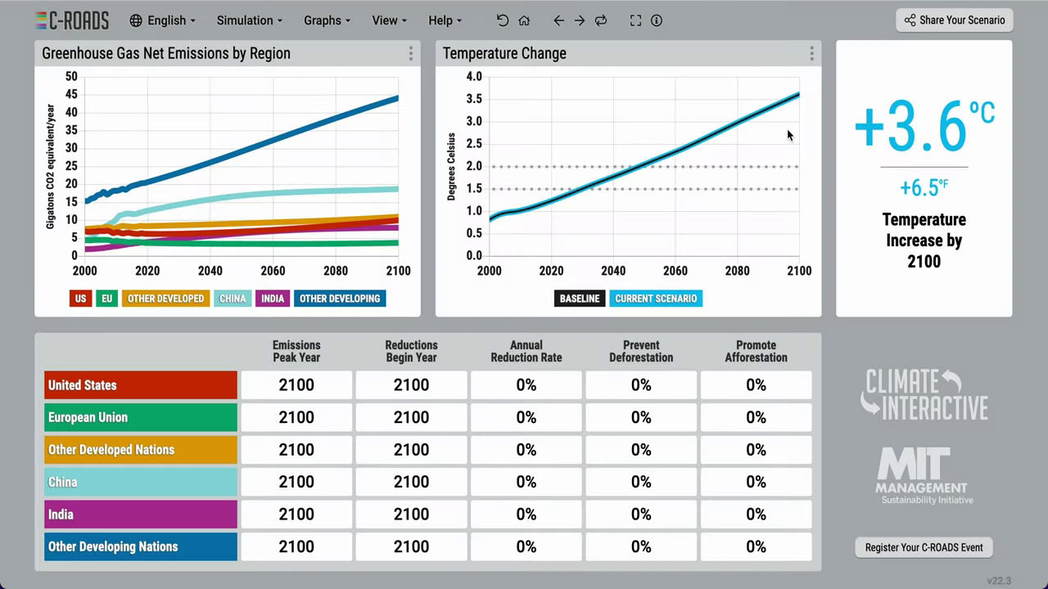
click(968, 22)
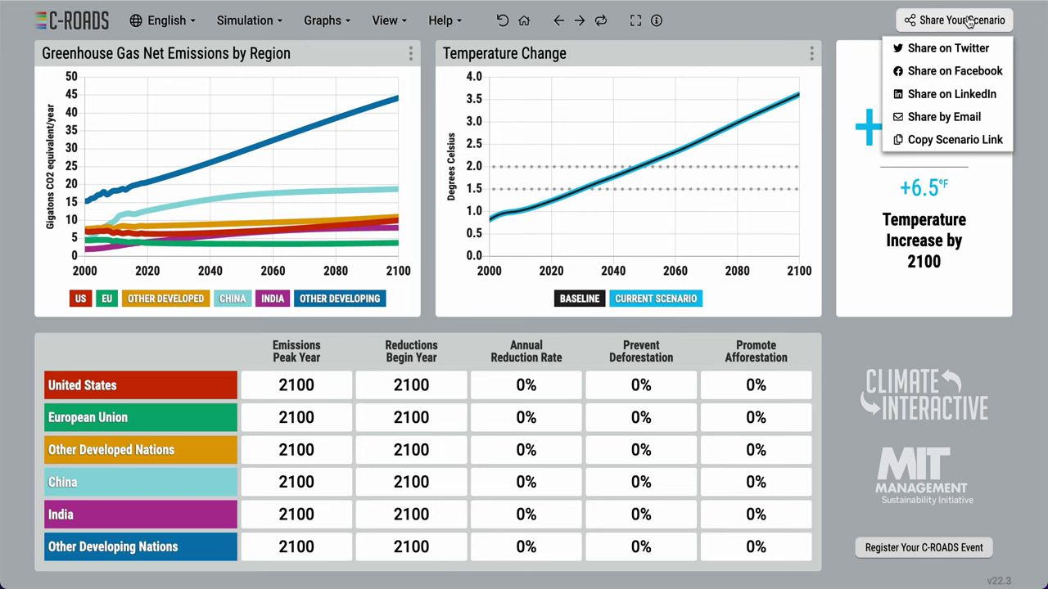
click(861, 23)
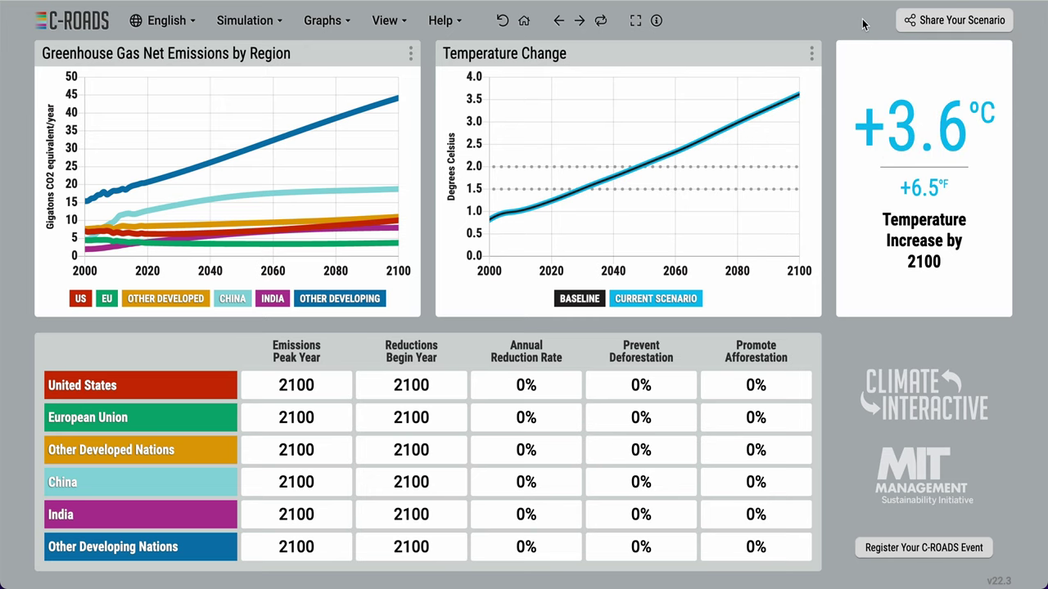